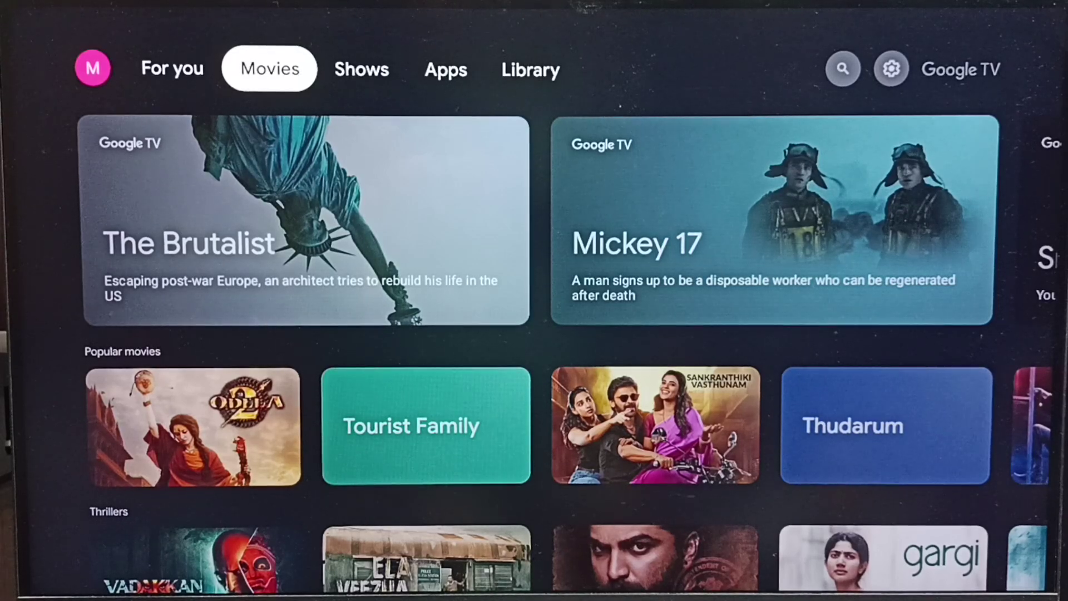
- Go to the Apps page and move down to the app search area, then back up to the installed apps
key(Right)
key(Right)
key(Down)
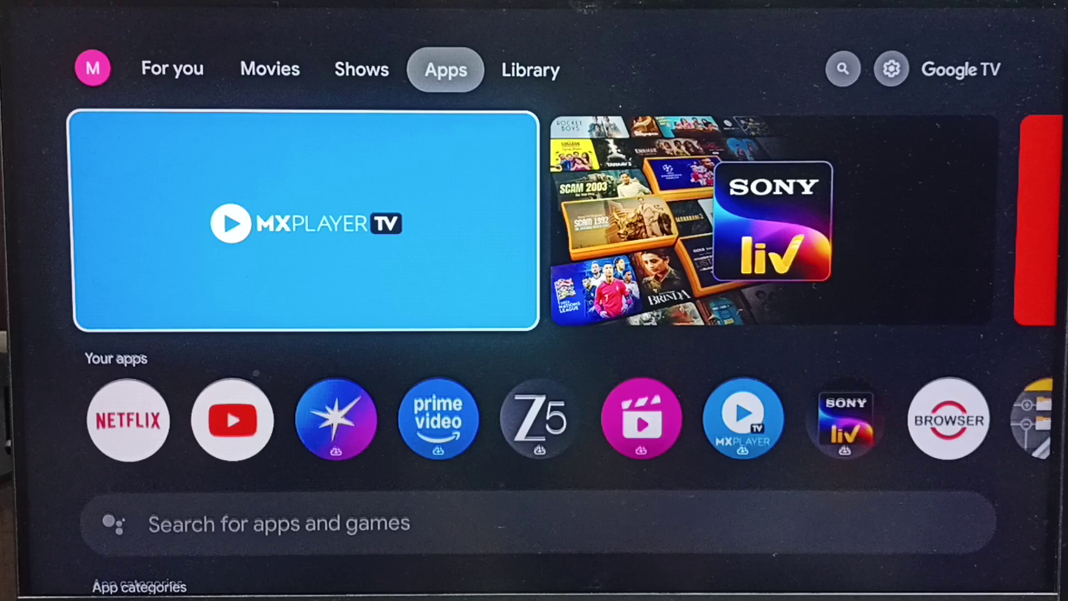
key(Down)
key(Down)
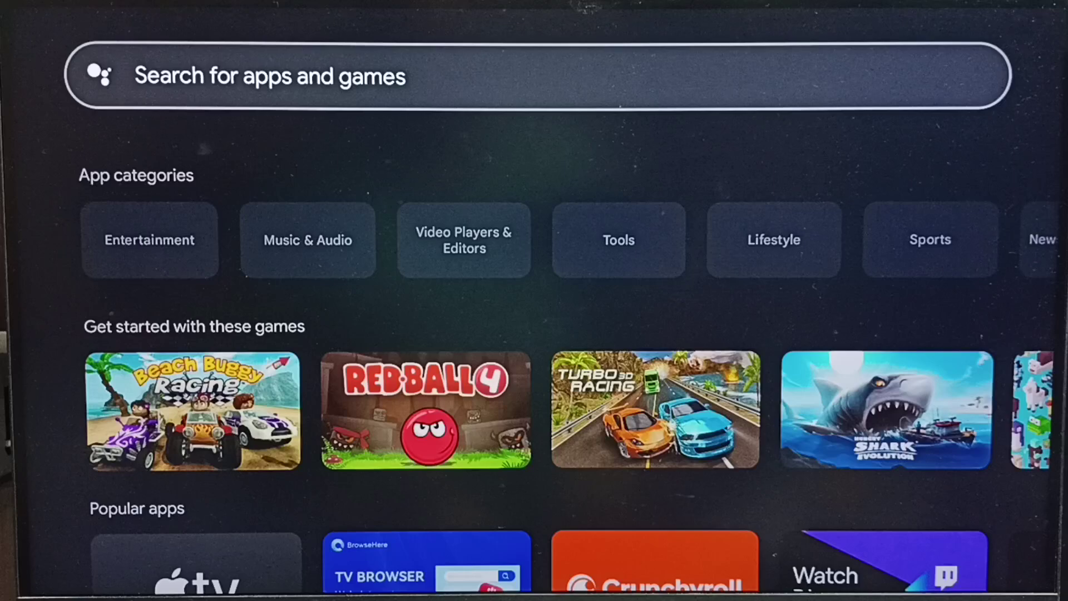
key(Up)
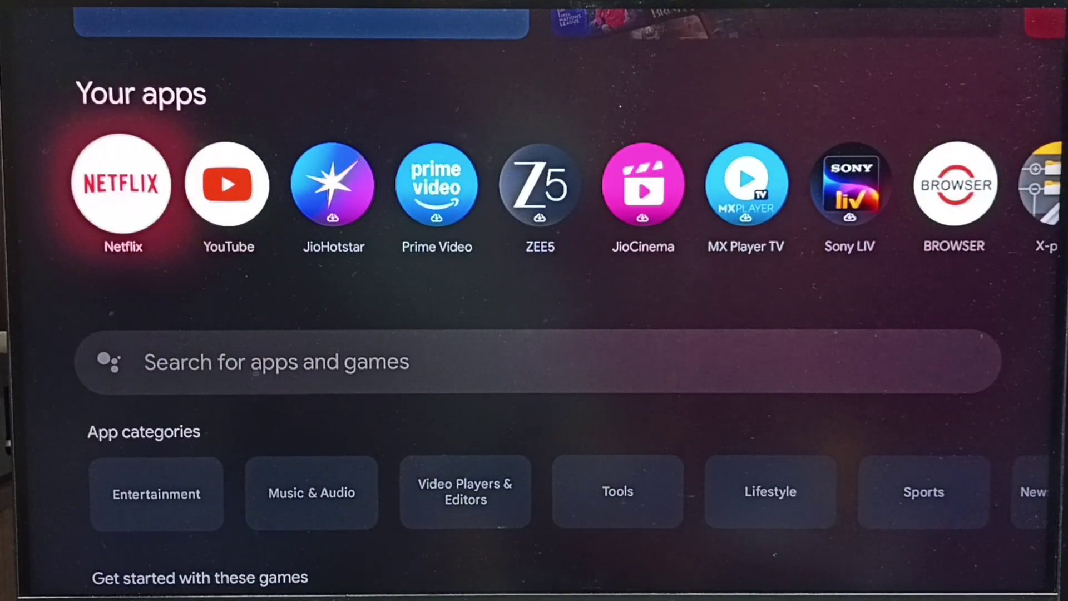
- Launch the BROWSER app from the installed apps row
key(Right)
key(Right)
key(Right)
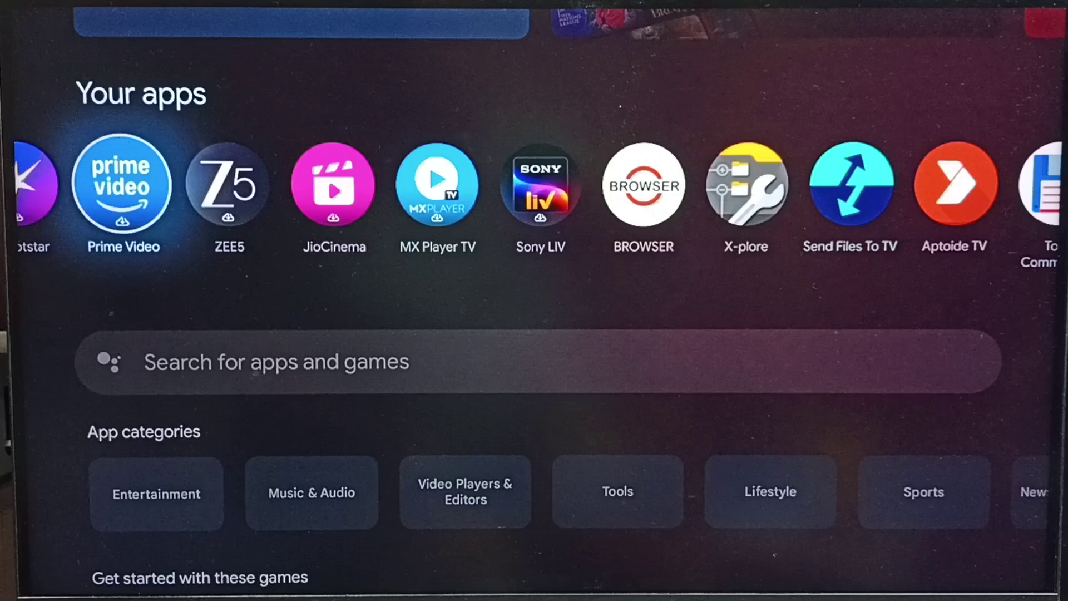
key(Right)
key(Right)
key(Right)
key(Right)
key(Right)
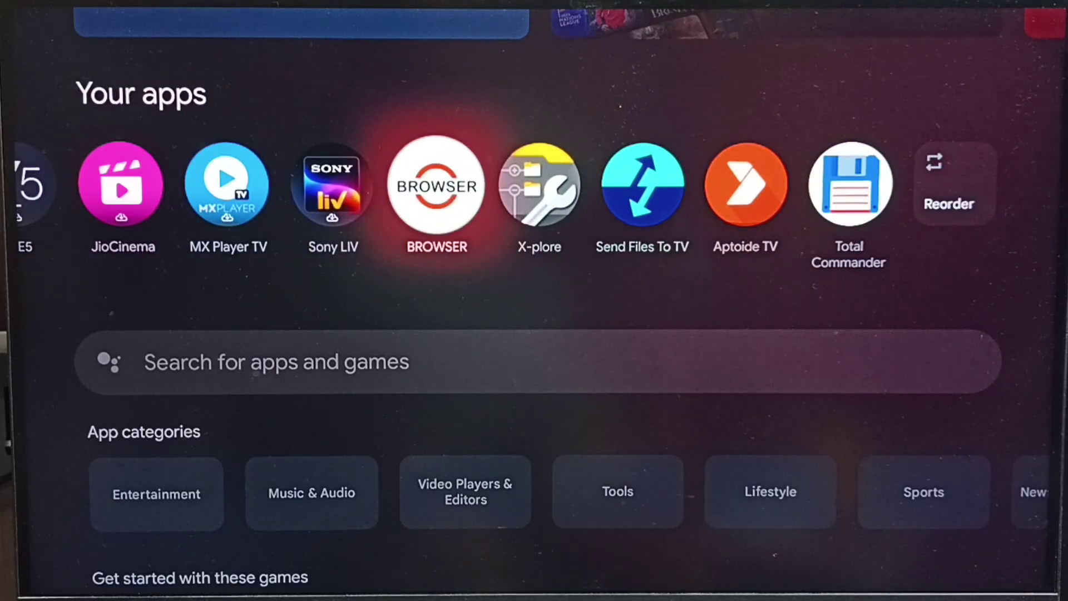
key(Return)
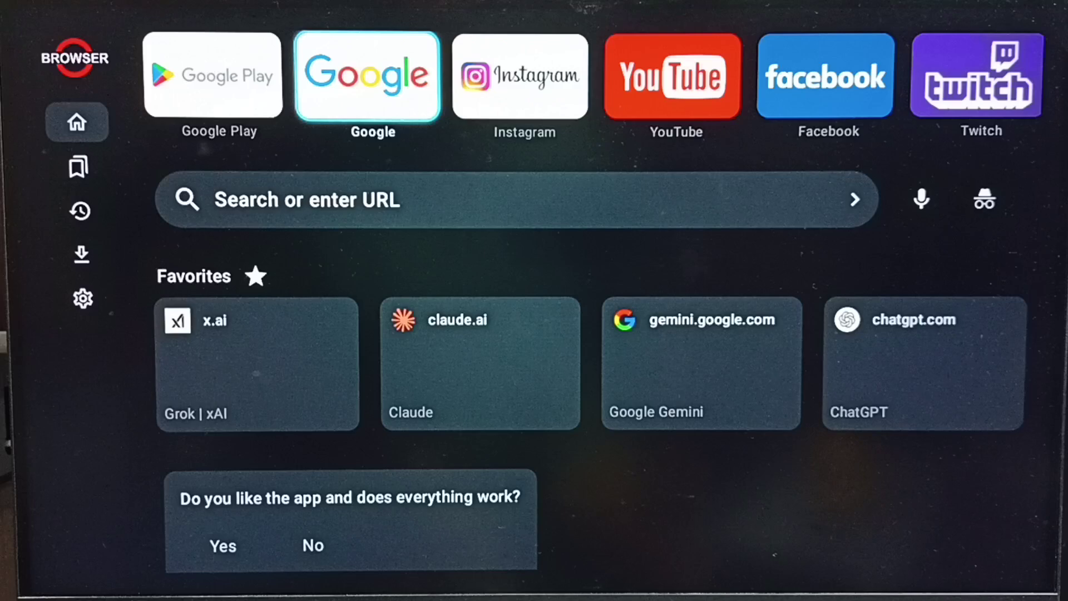
- Bring up the browser's search and address entry overlay with its on-screen keyboard
key(Right)
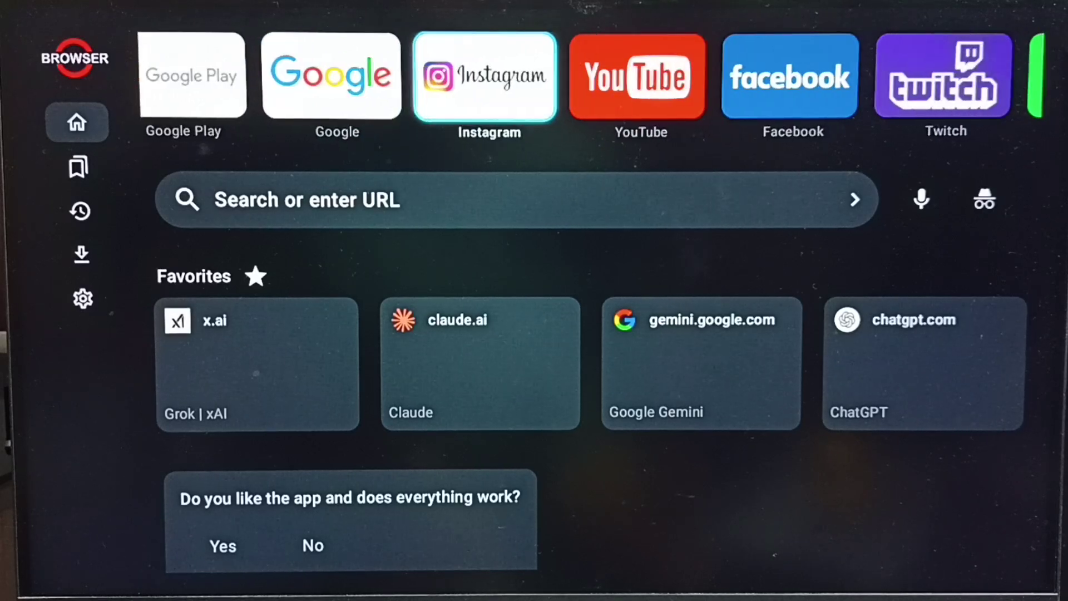
key(Down)
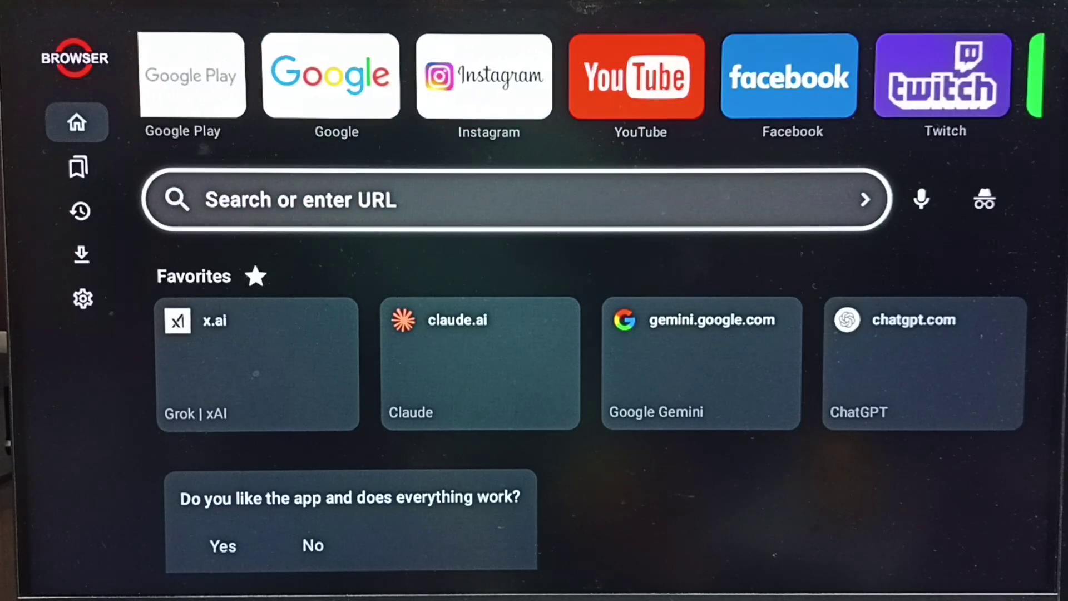
key(Return)
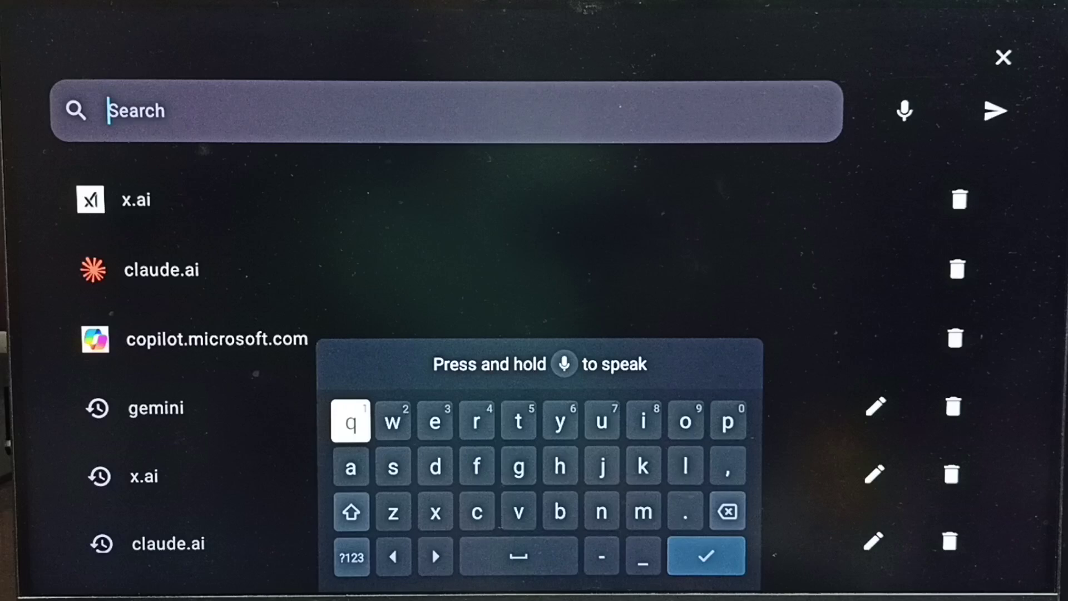
- Run the earlier 'gemini' search from history to get Google results with the Gemini site first
key(Escape)
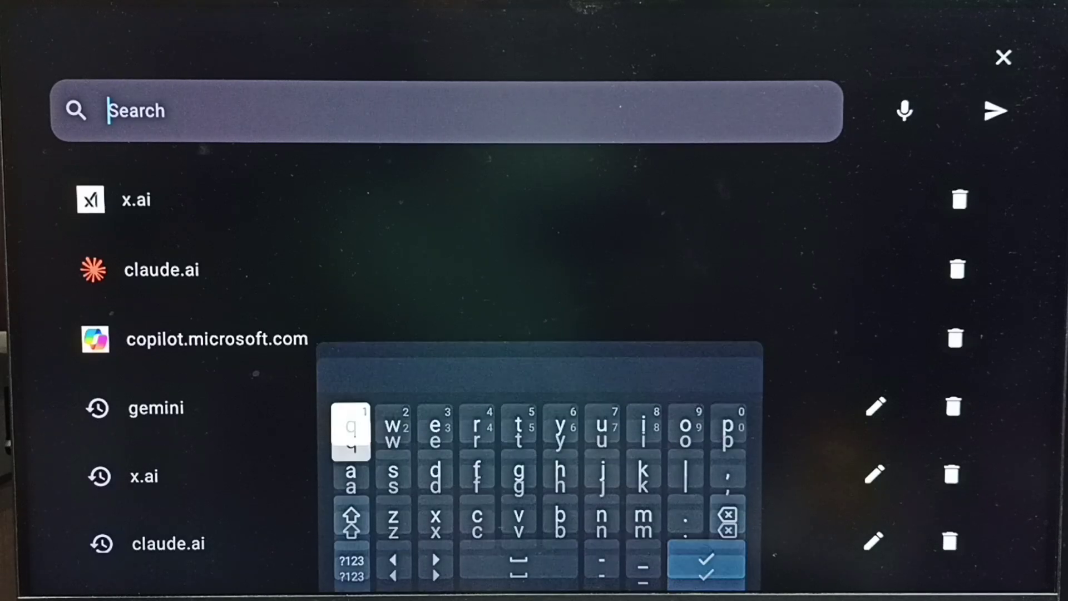
key(Down)
key(Down)
key(Down)
key(Down)
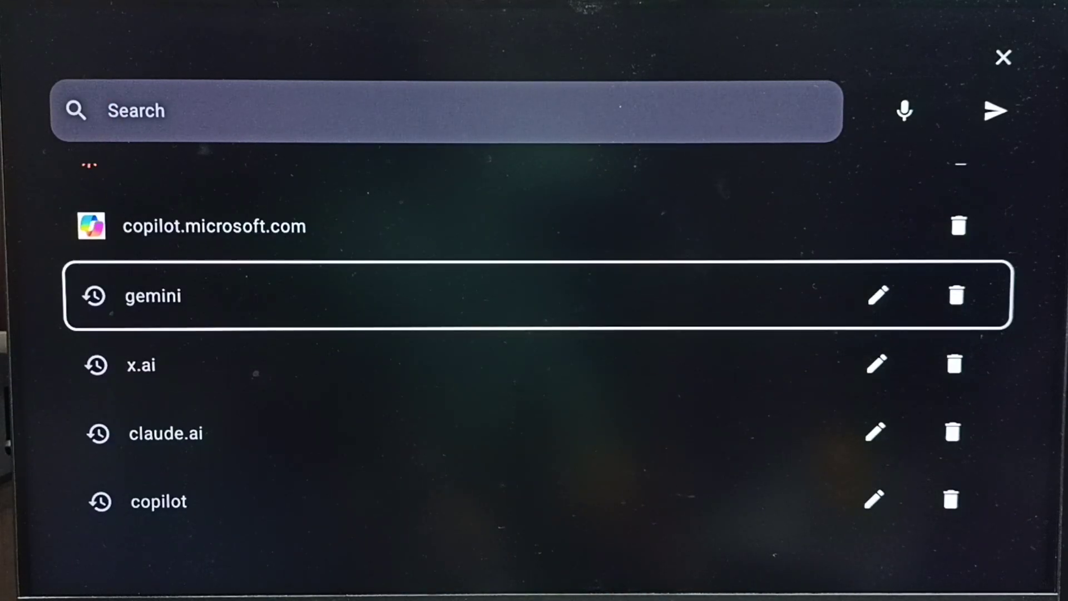
key(Return)
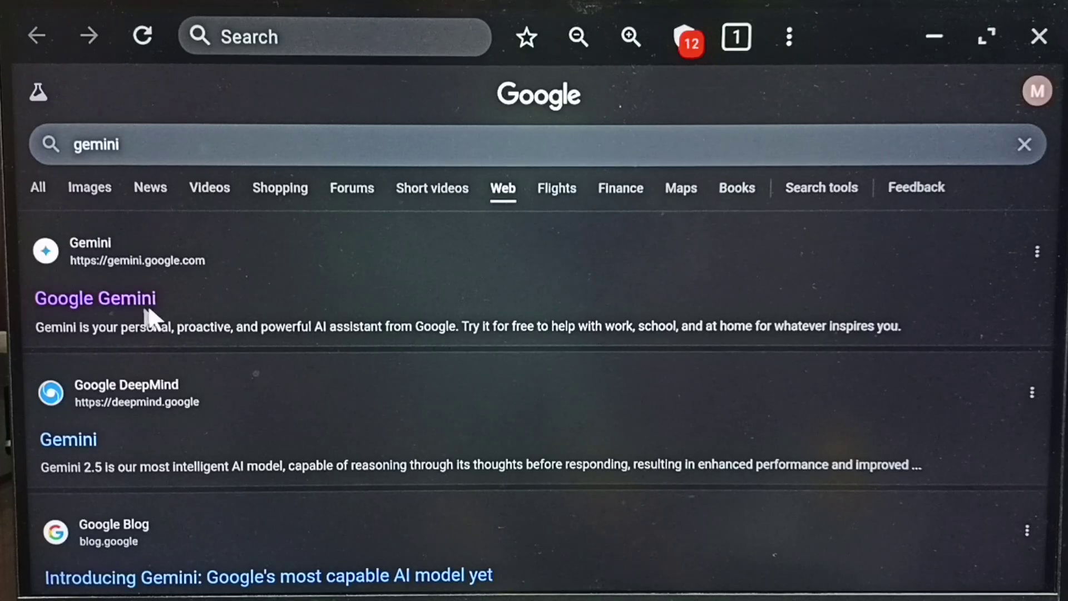
- Visit the Google Gemini result, bookmark it with the star, and close the tab back to the home screen
click(134, 302)
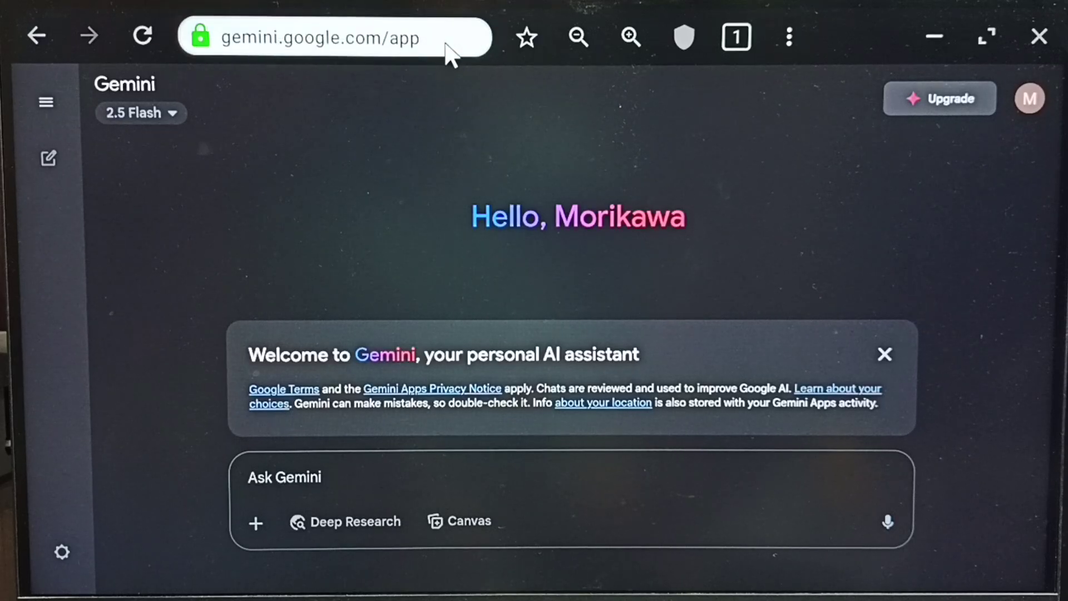
click(526, 56)
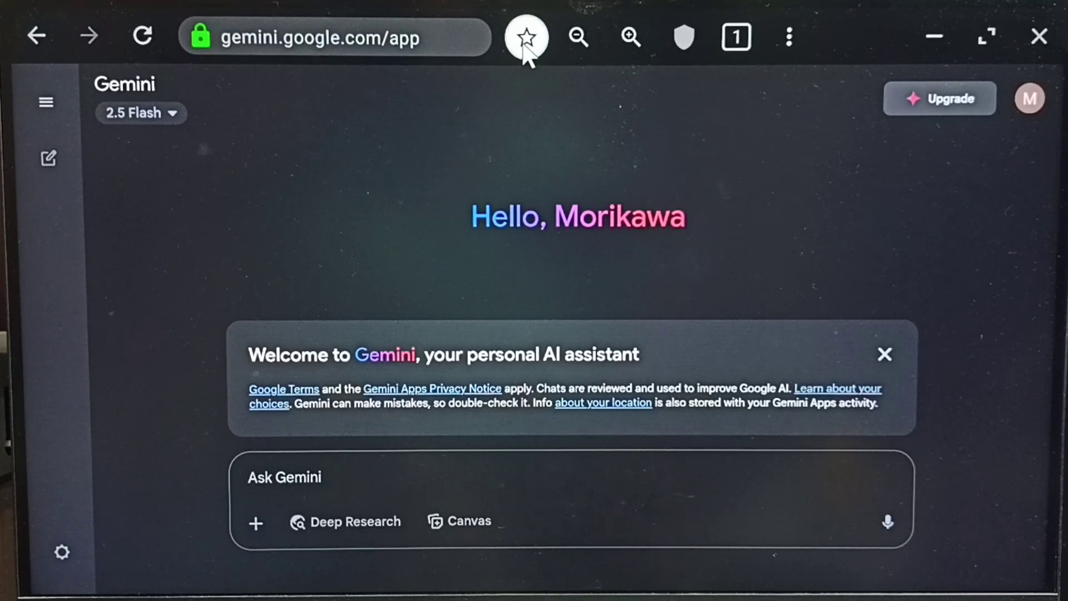
click(1040, 39)
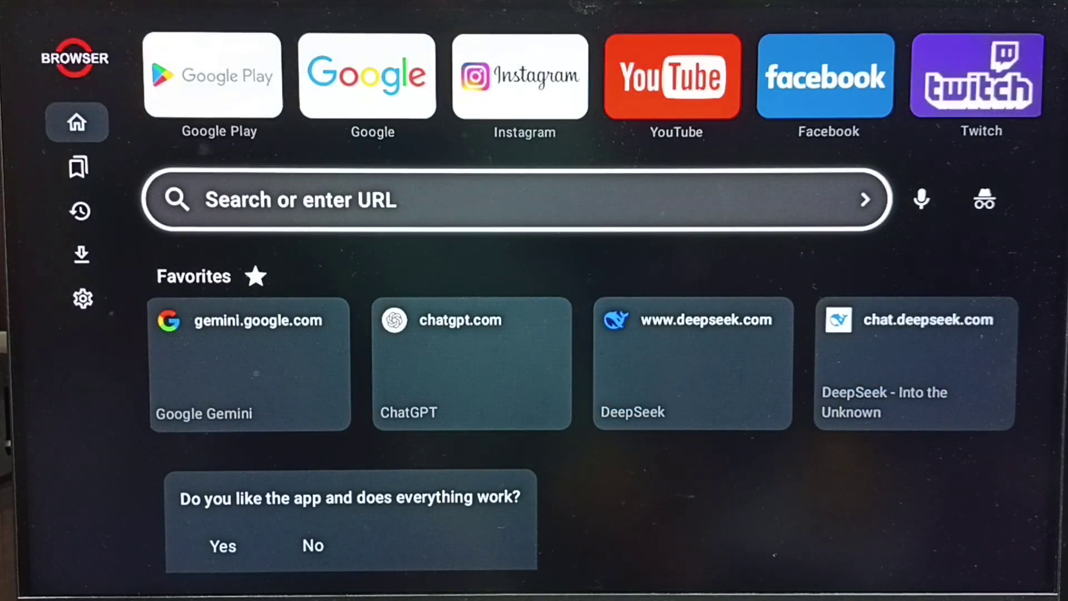
- Select the gemini.google.com card under Favorites to reopen the Gemini page
key(Down)
key(Down)
key(Up)
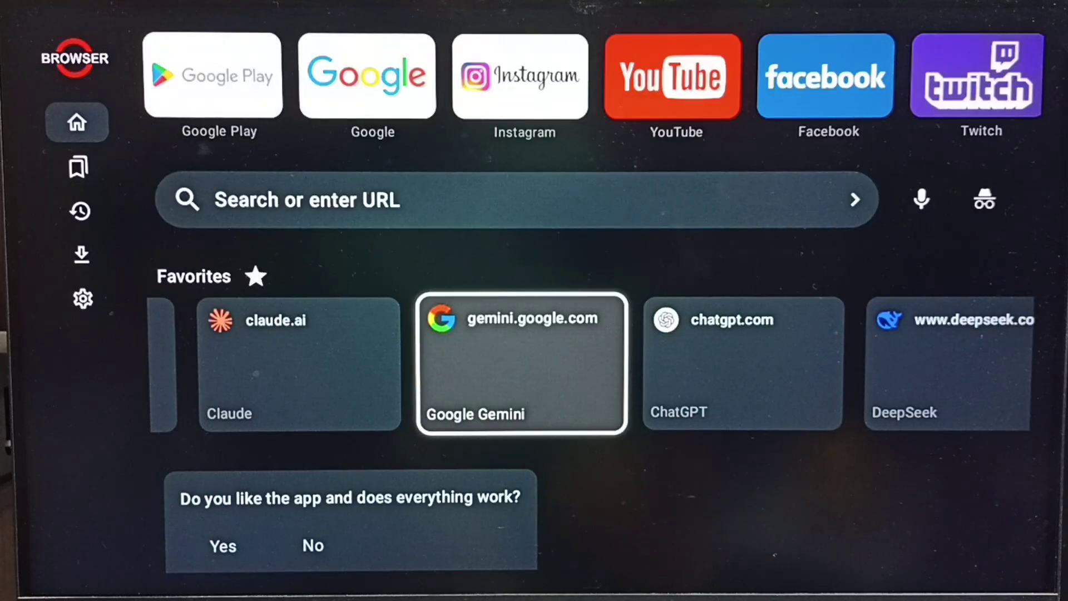
key(Up)
key(Down)
key(Return)
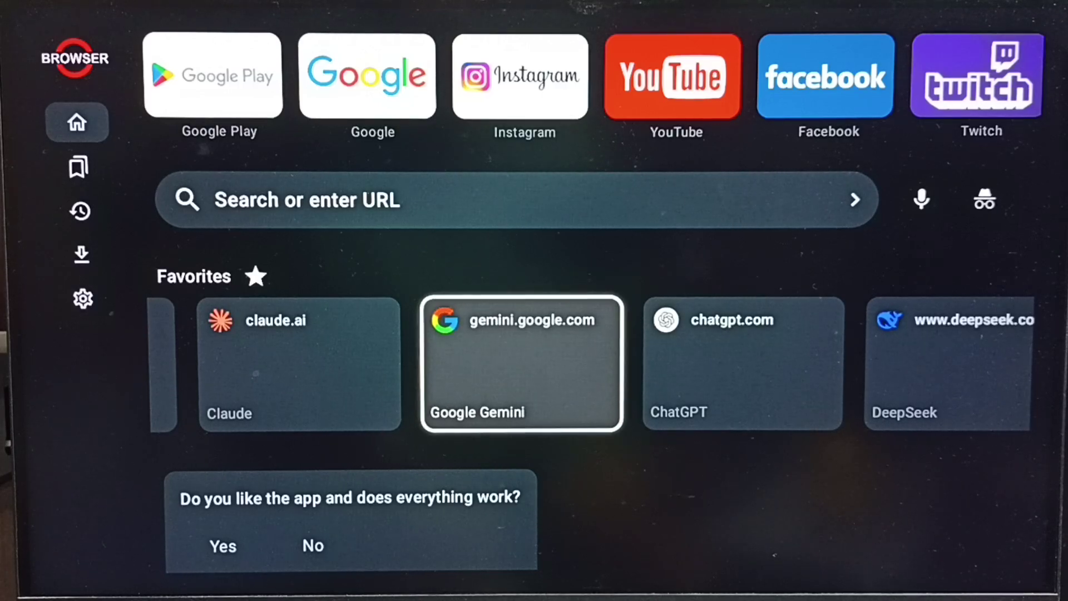